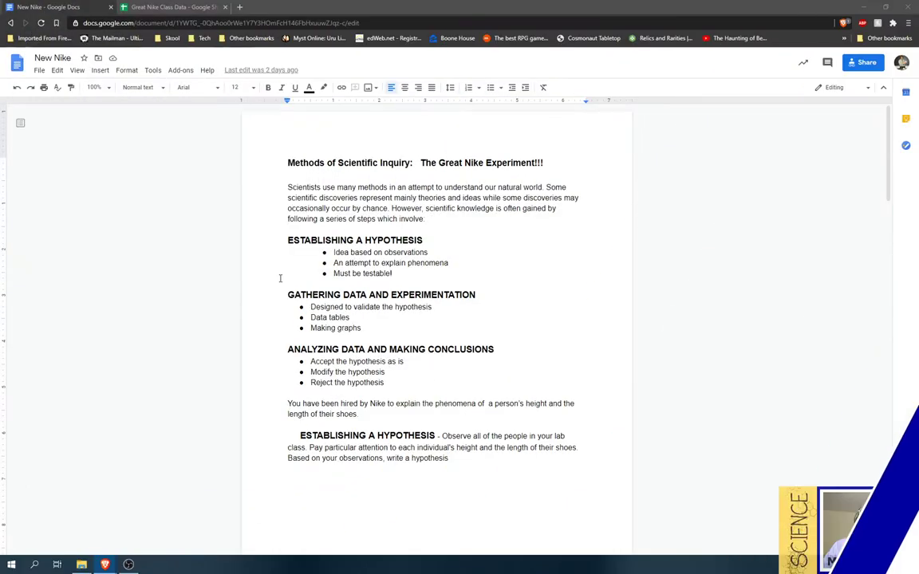
# - Set the document zoom to Fit so the page fills the window width
pyautogui.click(93, 87)
pyautogui.click(93, 105)
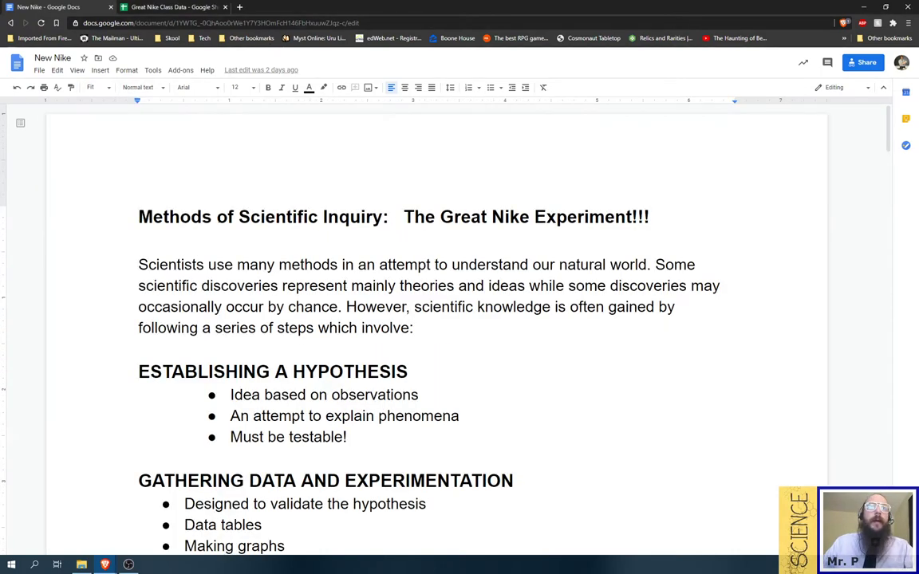
pyautogui.scroll(-1, 328, 162)
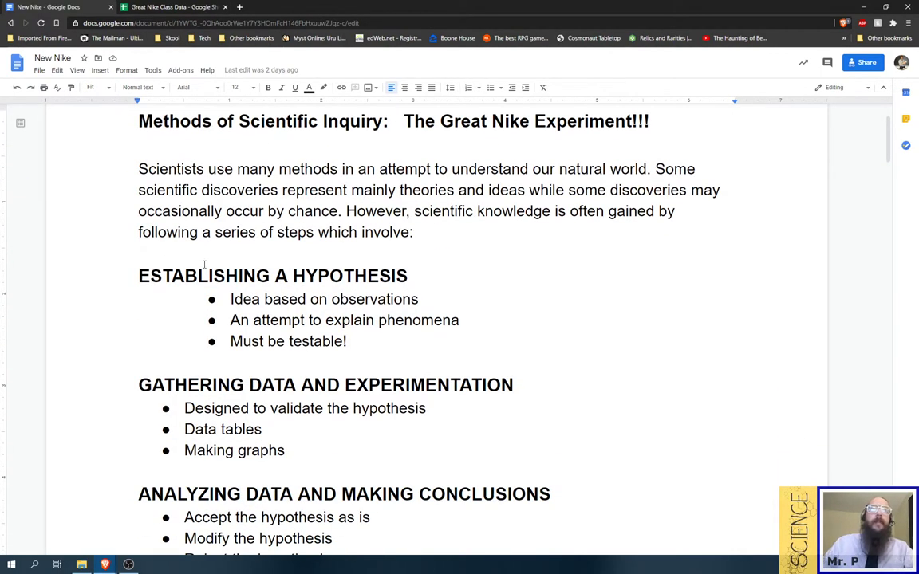
pyautogui.scroll(-1, 186, 247)
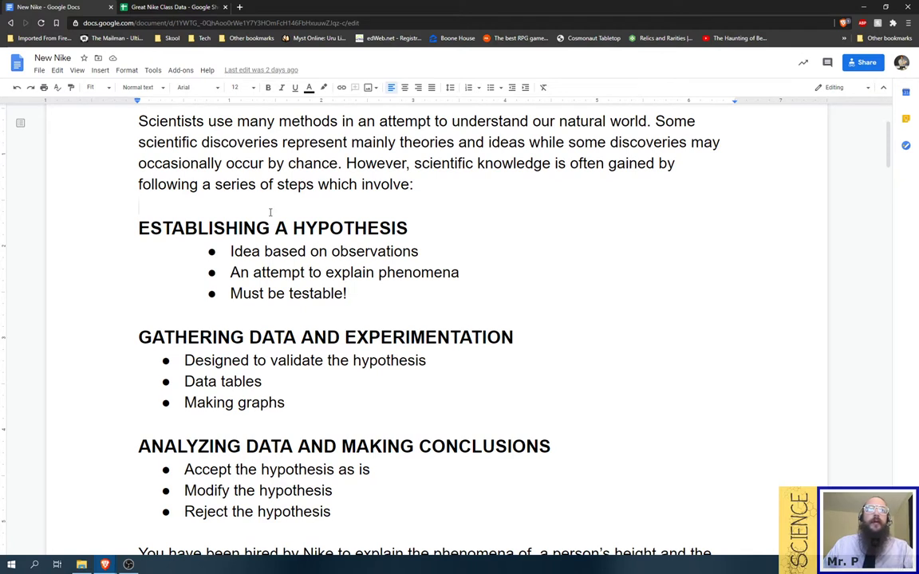
# - Highlight the Establishing a Hypothesis heading and its bullets to point them out
pyautogui.moveTo(367, 294); pyautogui.dragTo(136, 230)
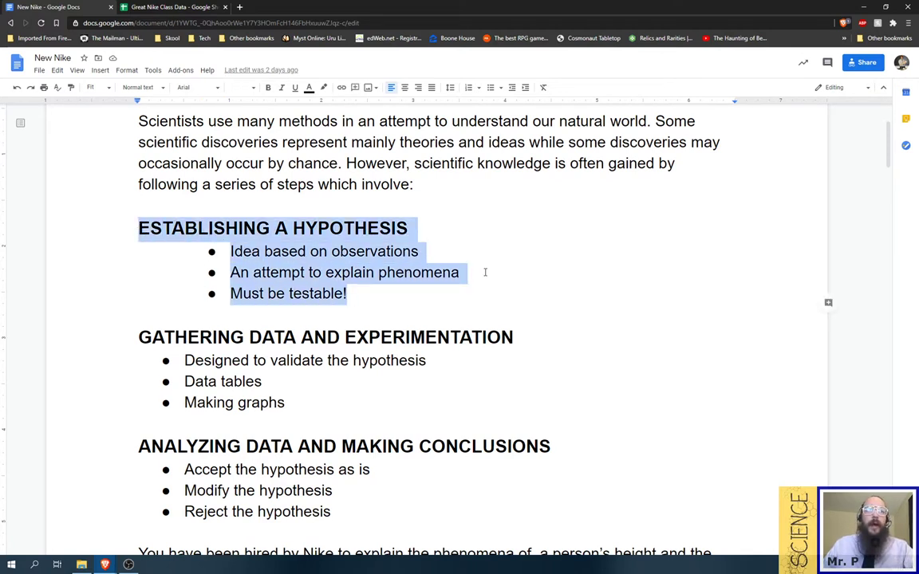
pyautogui.scroll(-2, 484, 271)
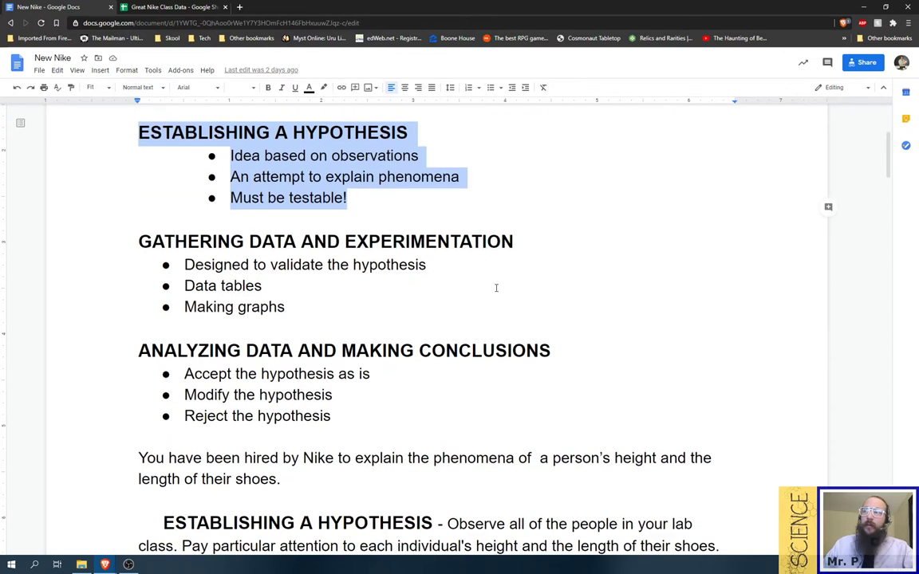
pyautogui.scroll(-1, 495, 287)
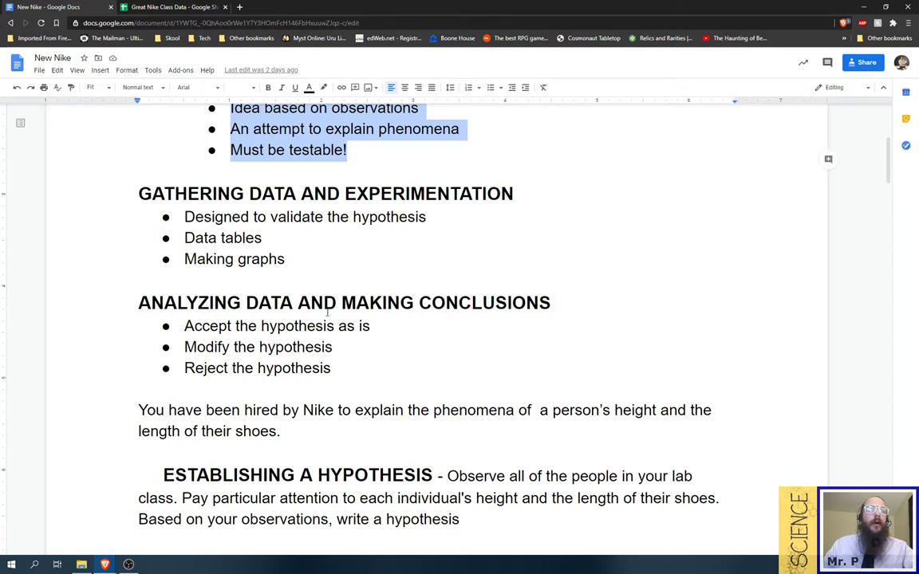
# - Highlight the Accept, Modify and Reject hypothesis bullets in turn, then deselect
pyautogui.moveTo(184, 326); pyautogui.dragTo(370, 326)
pyautogui.moveTo(185, 348); pyautogui.dragTo(290, 354)
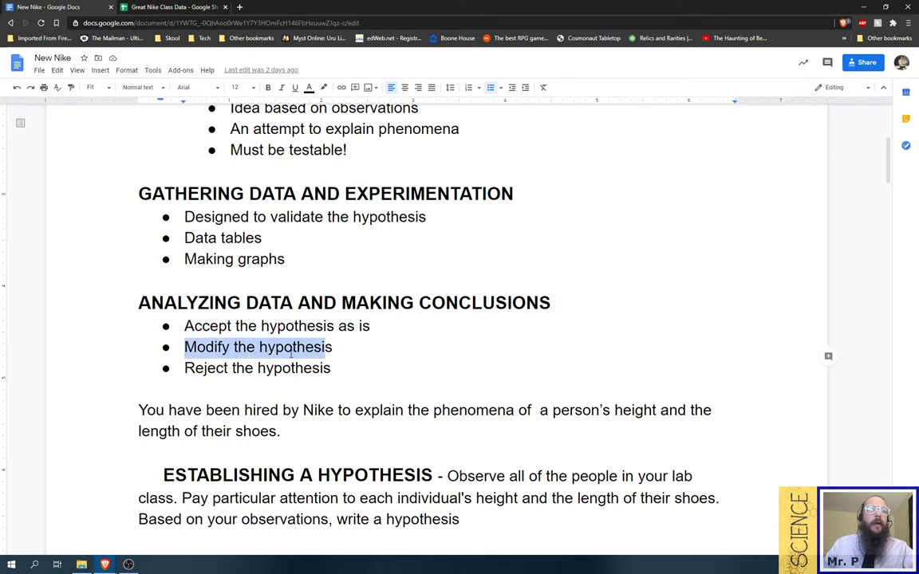
pyautogui.moveTo(185, 368); pyautogui.dragTo(334, 369)
pyautogui.click(359, 373)
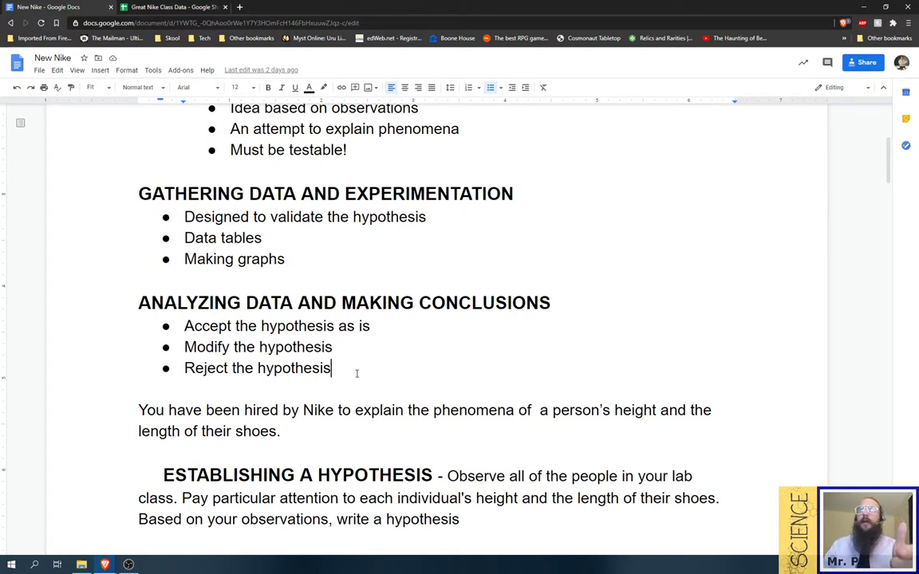
pyautogui.scroll(-4, 356, 374)
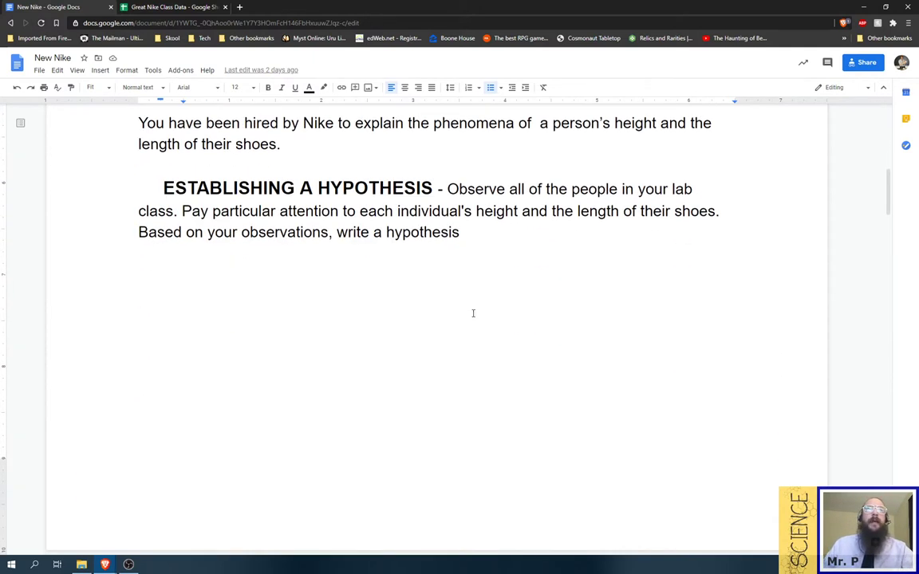
pyautogui.scroll(1, 471, 314)
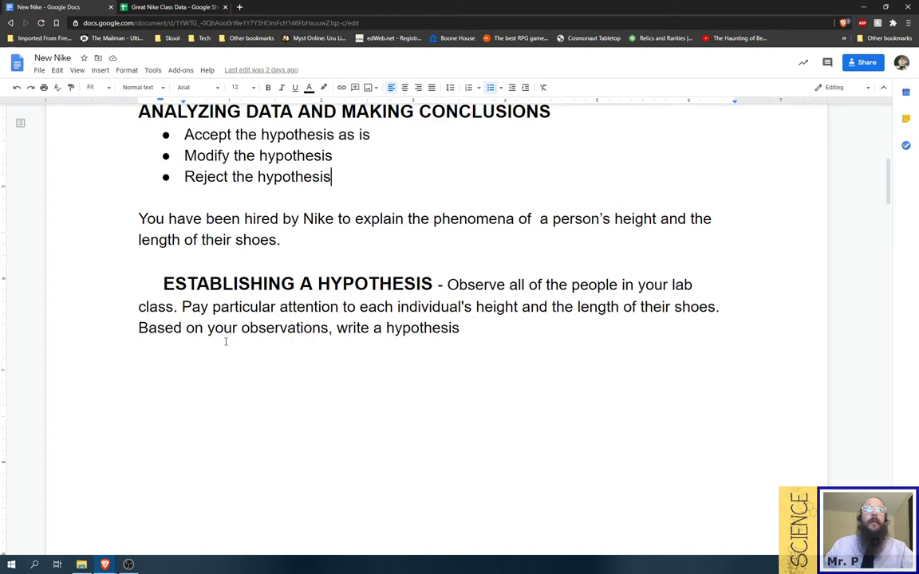
pyautogui.scroll(8, 298, 369)
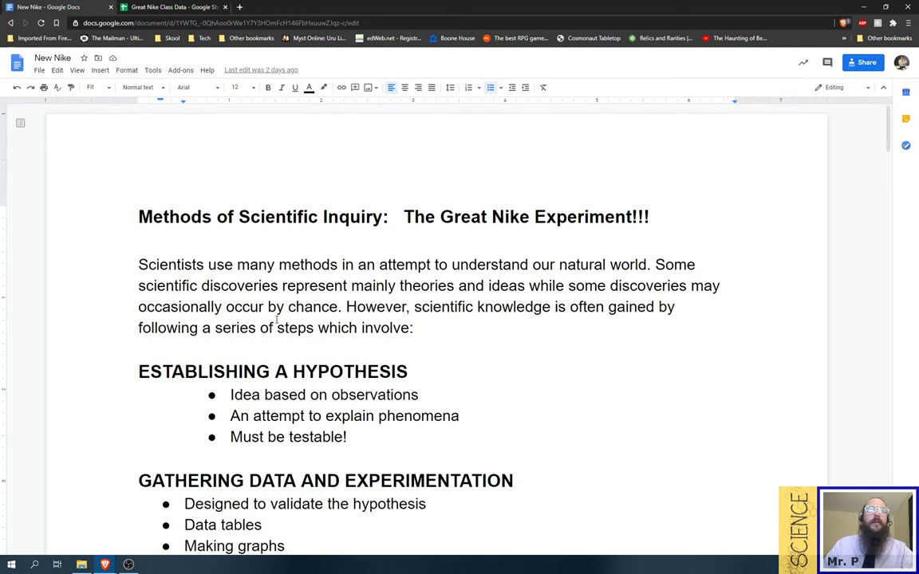
pyautogui.scroll(-4, 276, 320)
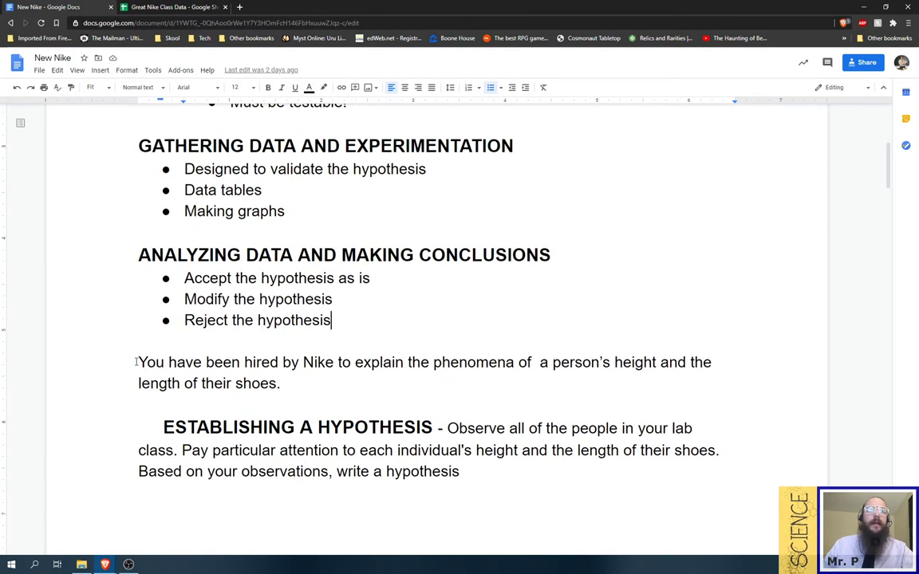
pyautogui.moveTo(137, 362); pyautogui.dragTo(311, 383)
pyautogui.click(321, 389)
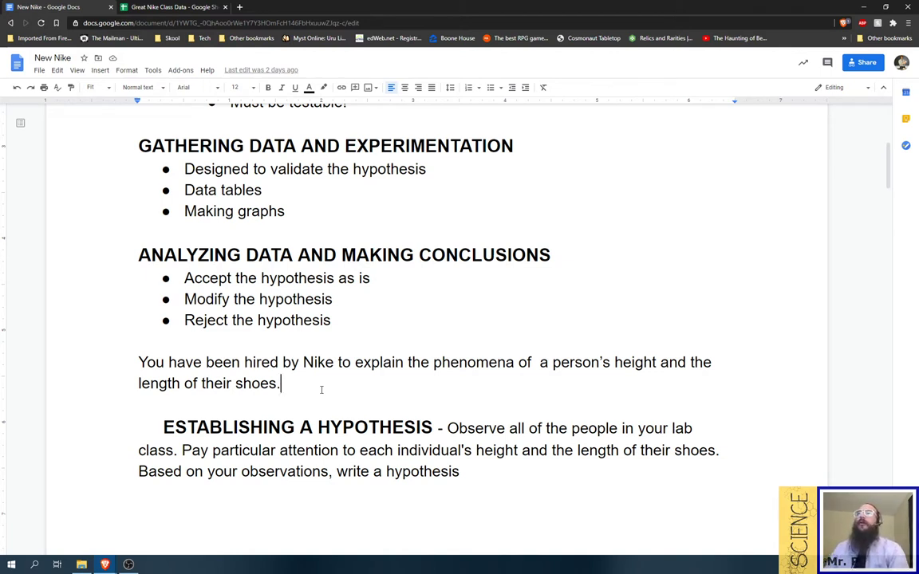
pyautogui.click(322, 389)
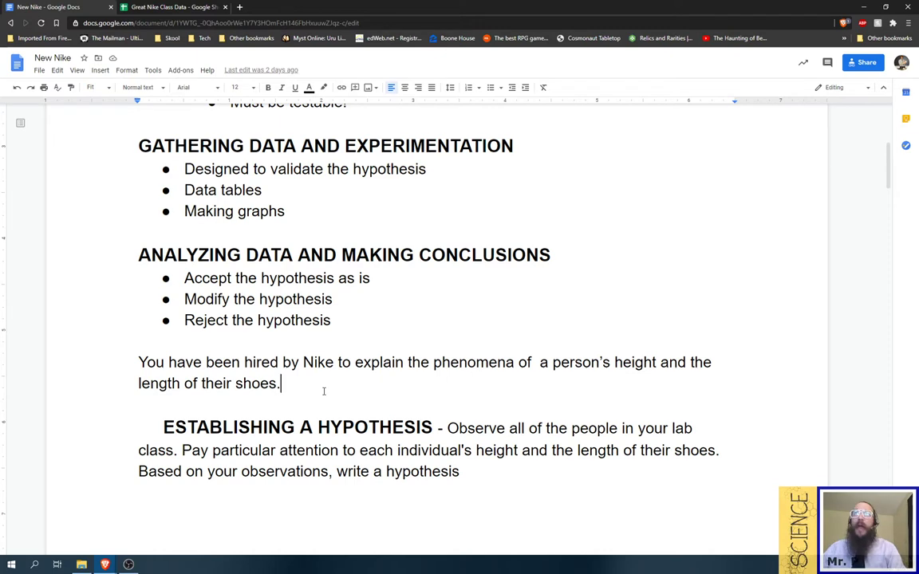
pyautogui.scroll(-4, 323, 391)
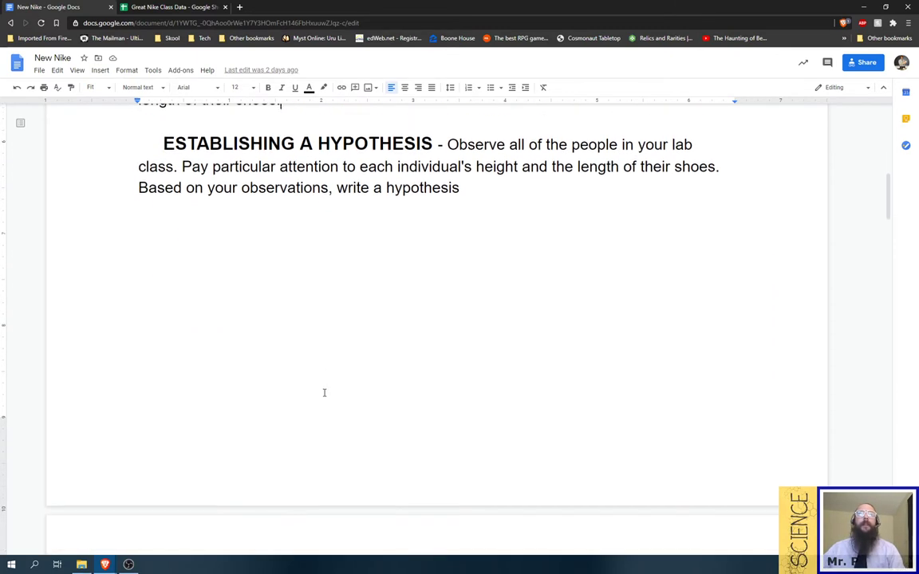
pyautogui.moveTo(336, 185); pyautogui.dragTo(452, 194)
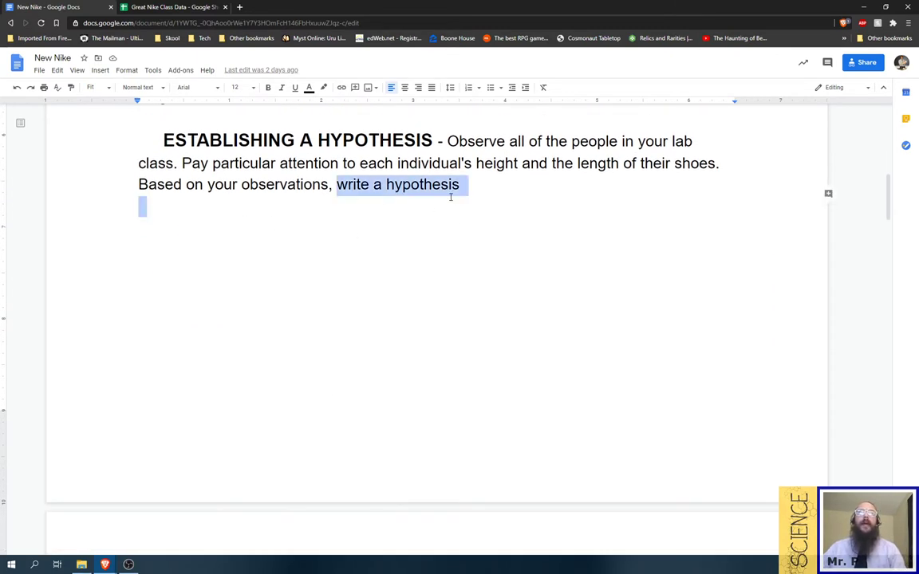
pyautogui.click(244, 197)
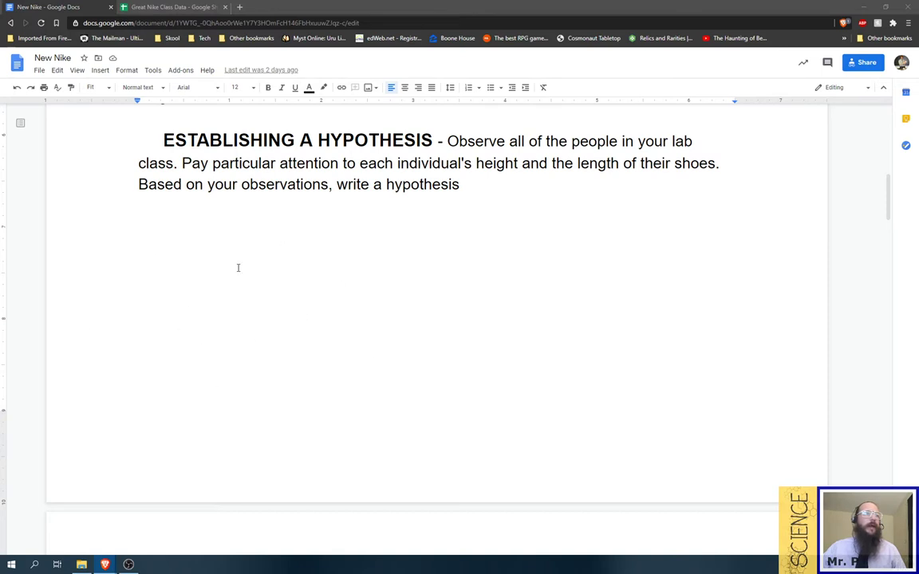
pyautogui.click(168, 212)
pyautogui.click(168, 212)
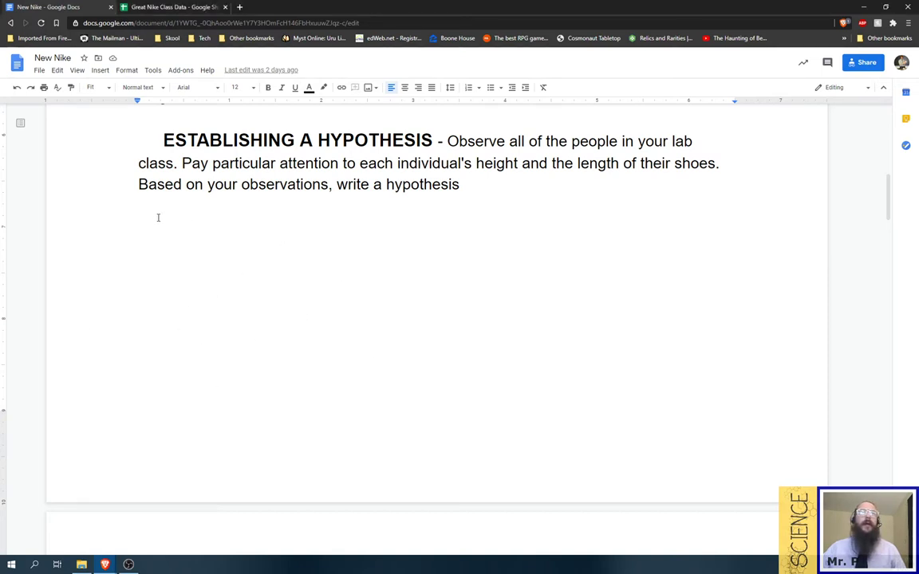
pyautogui.write('asdasdfsd')
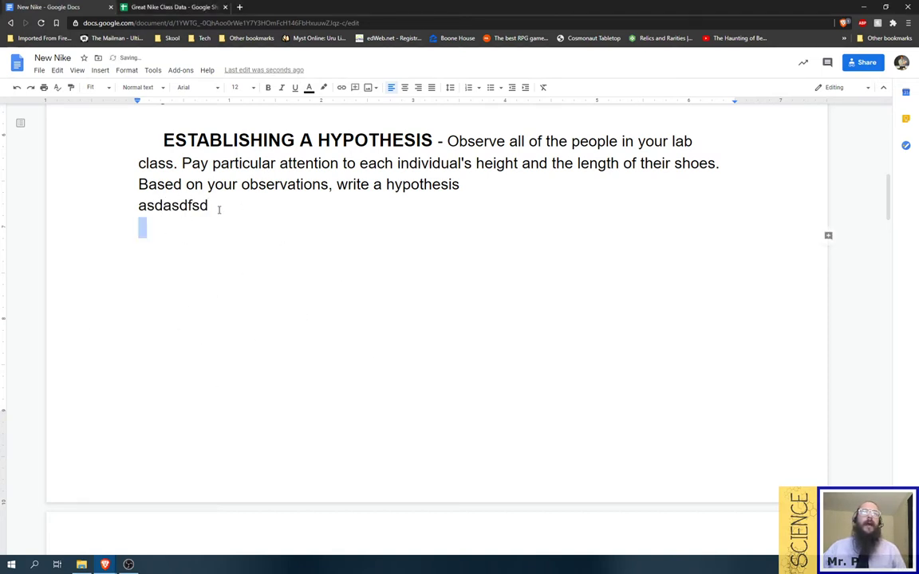
pyautogui.doubleClick(190, 206)
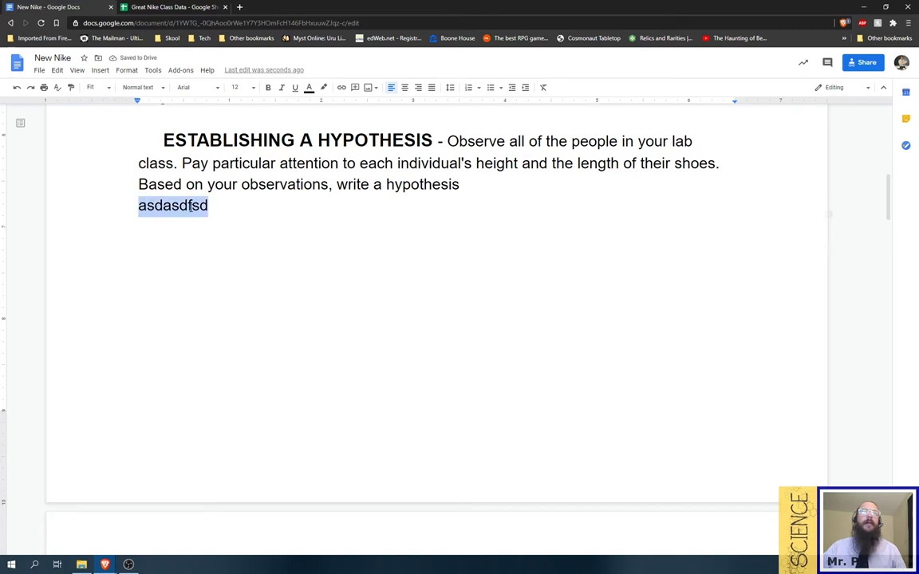
pyautogui.click(323, 88)
pyautogui.click(349, 154)
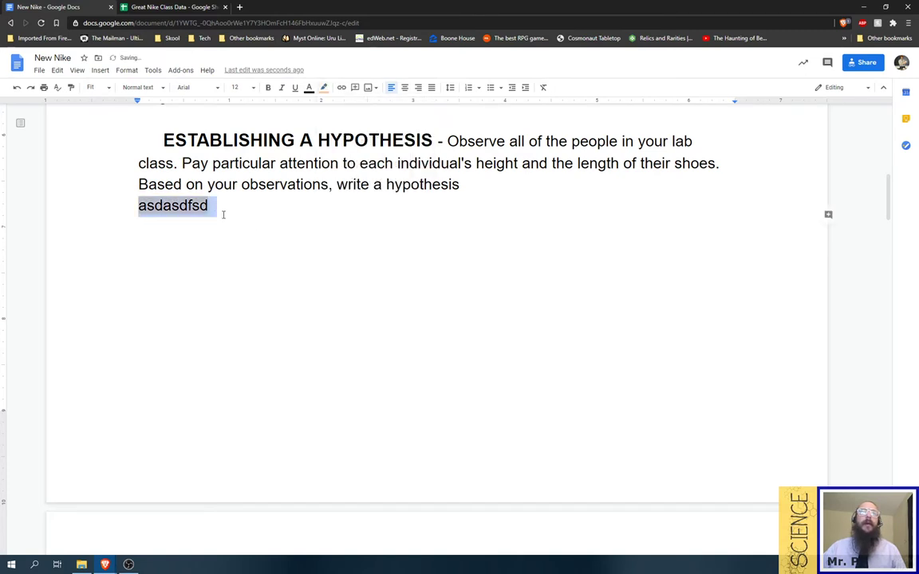
pyautogui.moveTo(216, 205); pyautogui.dragTo(226, 403)
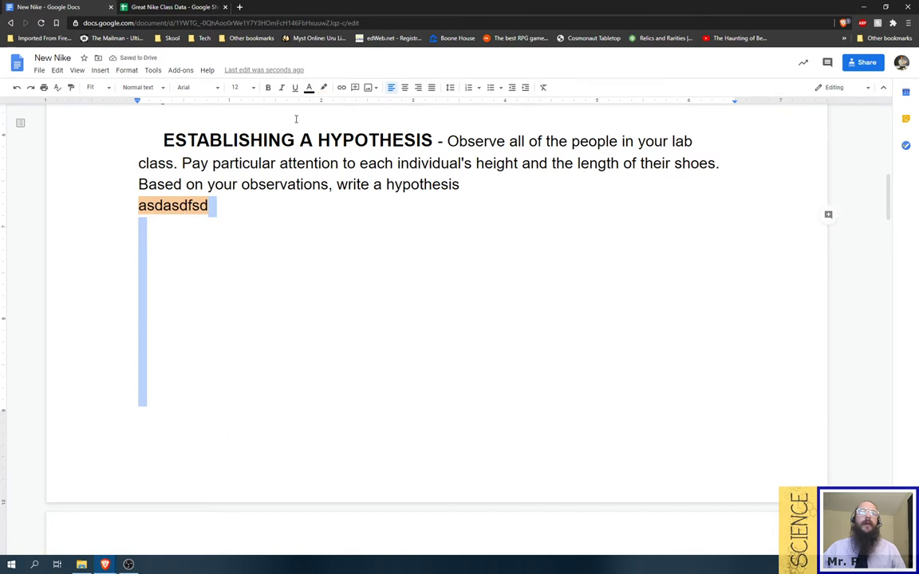
pyautogui.click(323, 87)
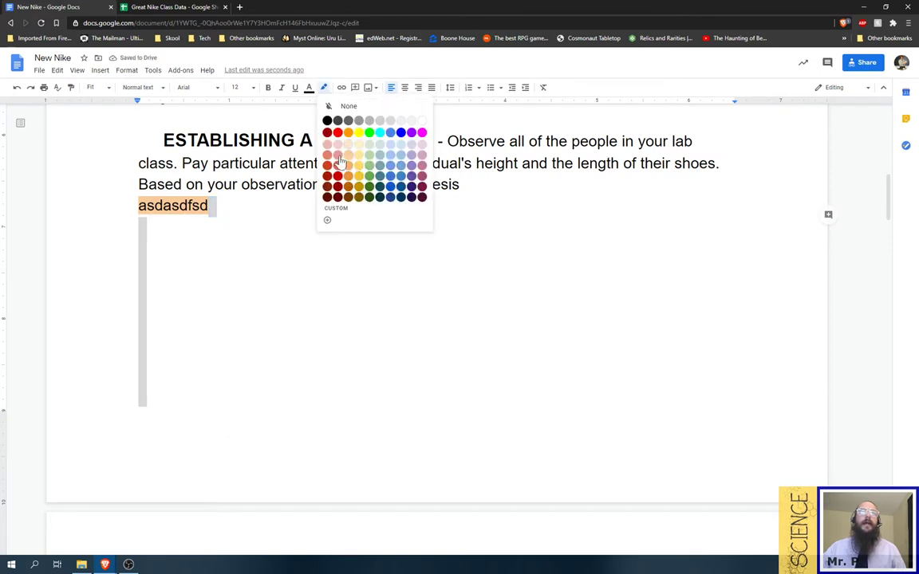
pyautogui.click(348, 154)
pyautogui.click(165, 205)
pyautogui.doubleClick(165, 205)
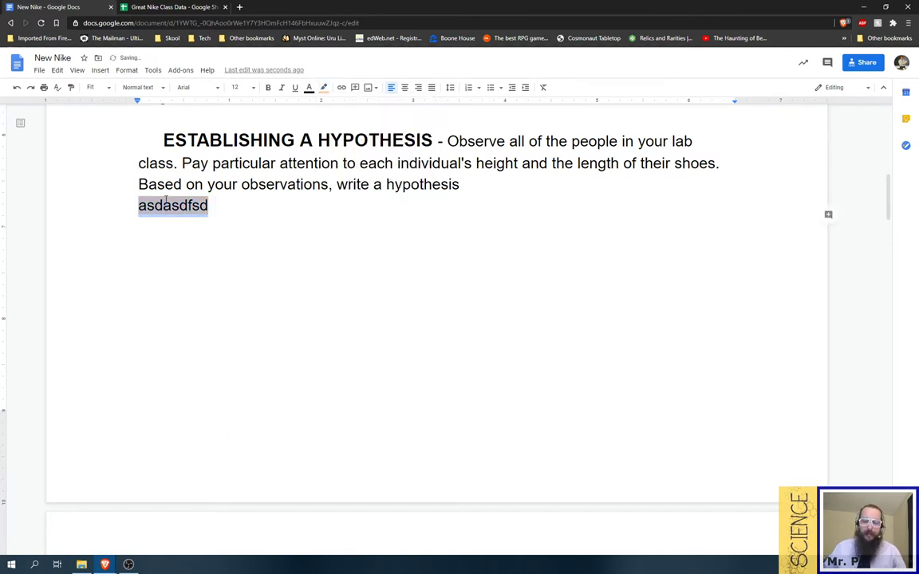
pyautogui.press('BackSpace')
pyautogui.press('Return')
pyautogui.press('Return')
pyautogui.press('Return')
pyautogui.press('Return')
pyautogui.press('Return')
pyautogui.press('Return')
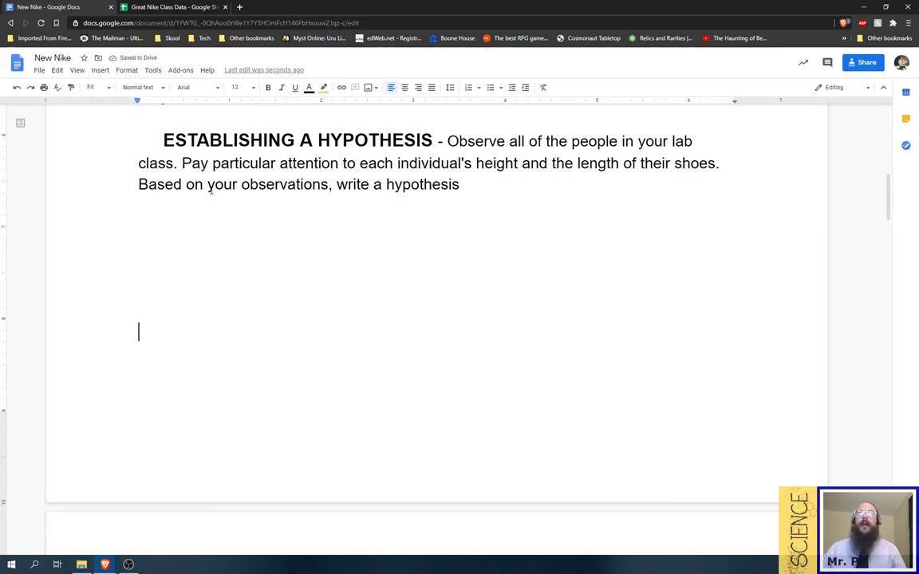
pyautogui.scroll(-5, 215, 191)
# - Open Great Nike Class Data via the 'Use this Google Sheet' link under Gathering Data
pyautogui.scroll(-7, 219, 189)
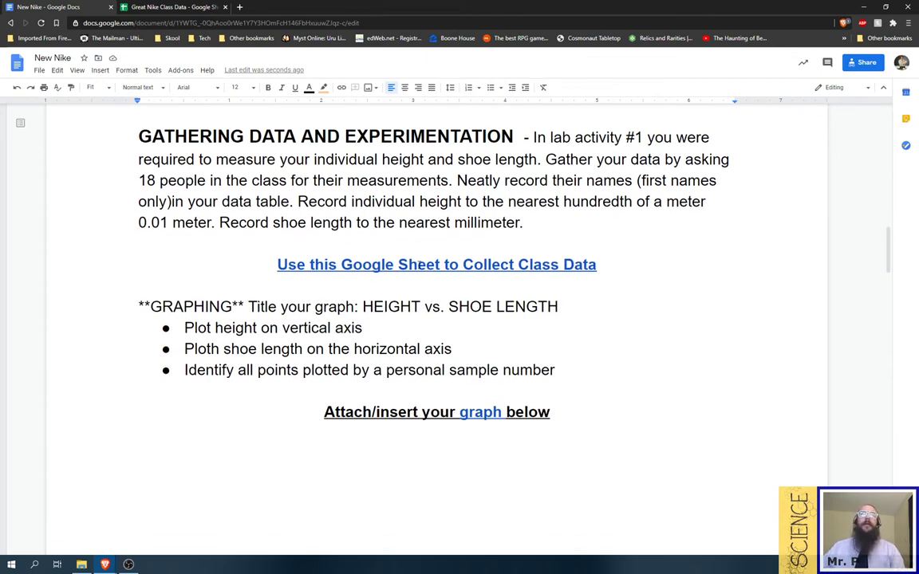
pyautogui.click(418, 265)
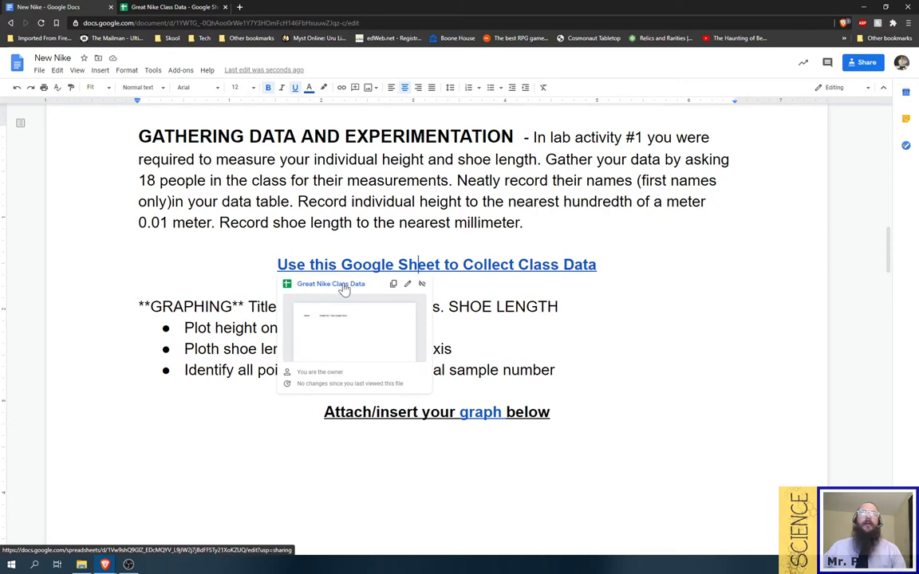
pyautogui.click(181, 7)
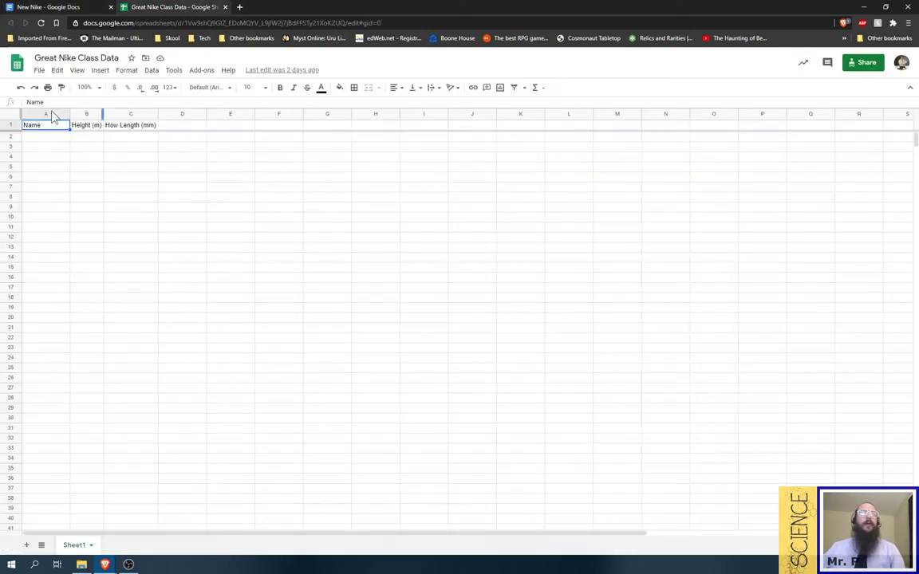
# - Inspect the empty first data row cells A2, B2 and C2
pyautogui.click(44, 139)
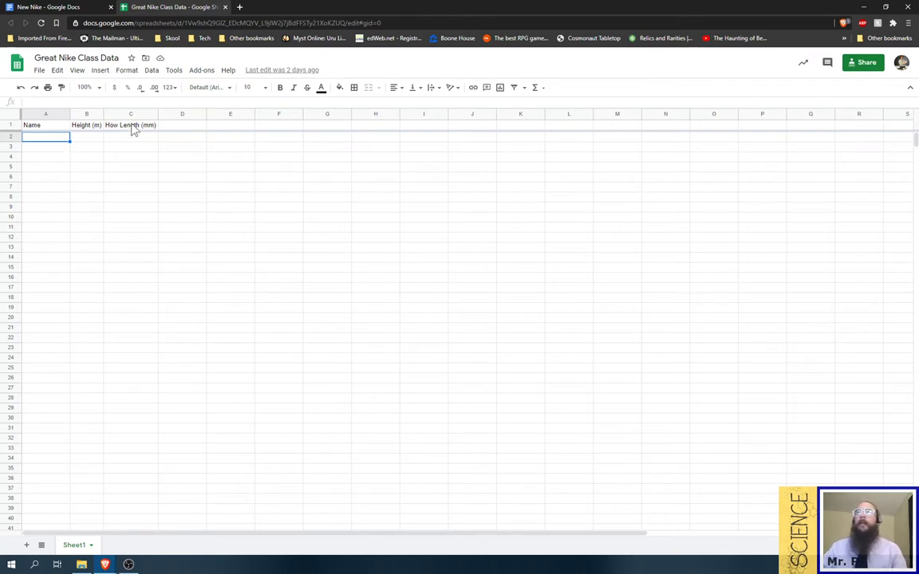
pyautogui.click(94, 139)
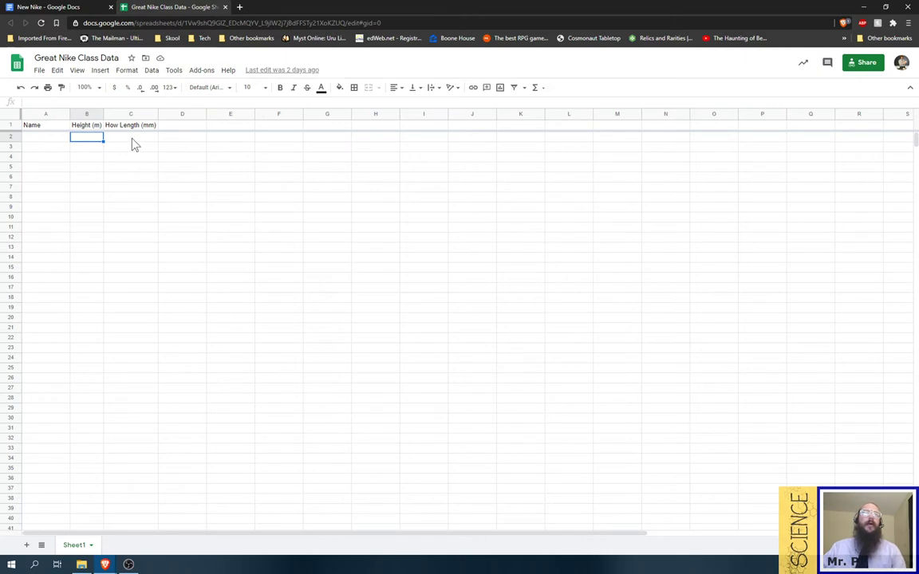
pyautogui.click(133, 141)
# - Change the C1 header from 'How Length (mm)' to 'Shoe Length (mm)' and open a new tab
pyautogui.click(112, 125)
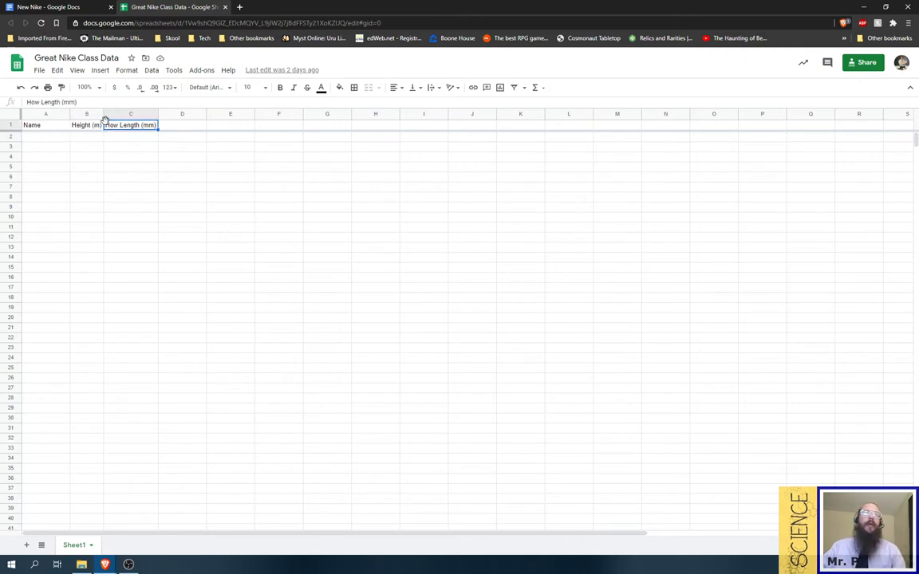
pyautogui.doubleClick(34, 102)
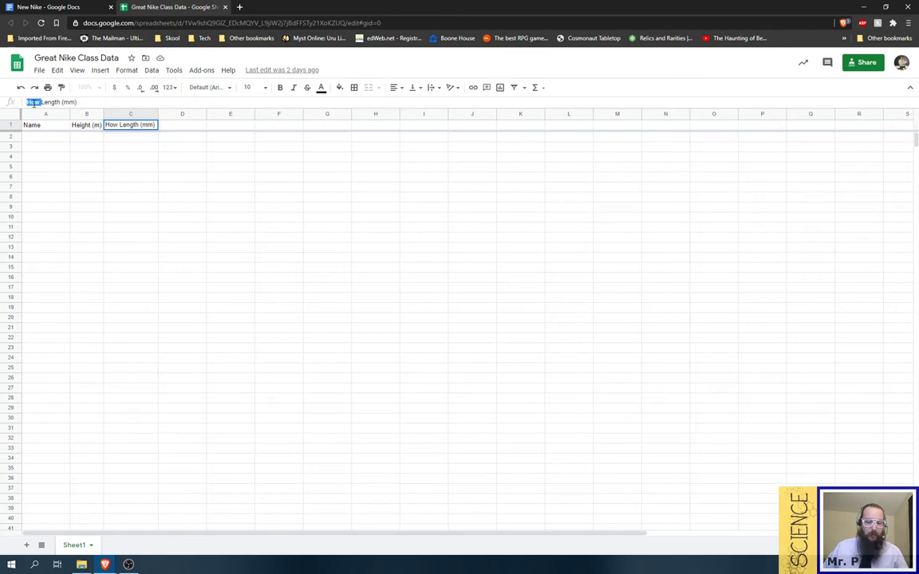
pyautogui.write('Show')
pyautogui.press('BackSpace')
pyautogui.write('e')
pyautogui.press('Return')
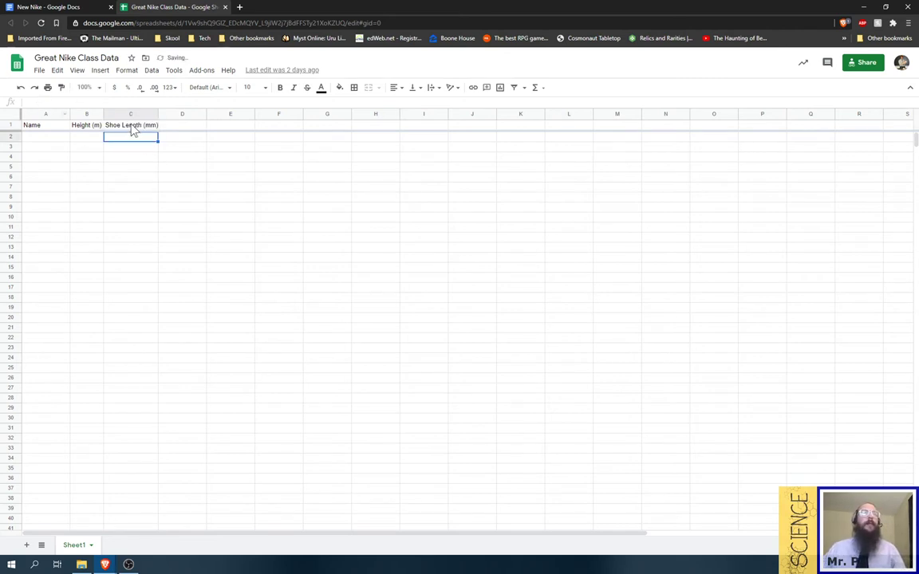
pyautogui.click(133, 126)
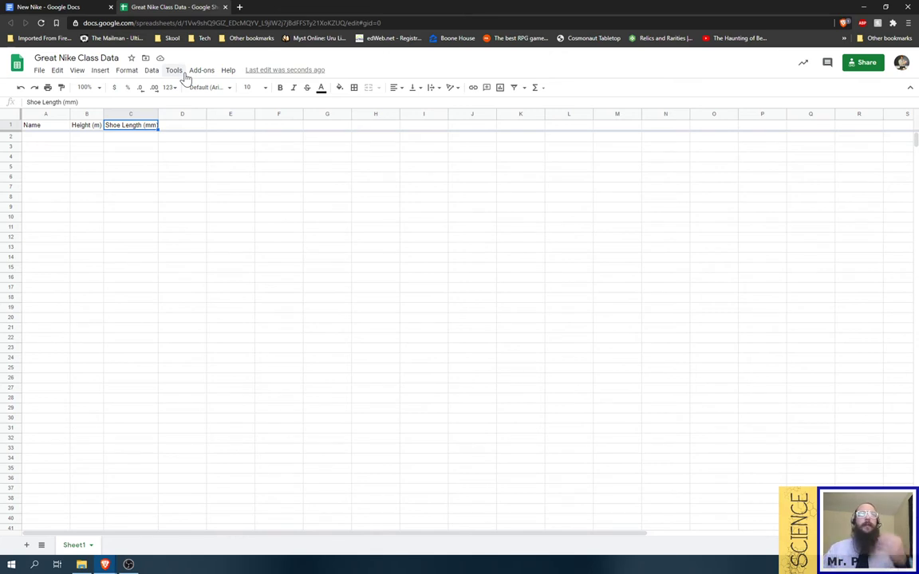
pyautogui.click(240, 8)
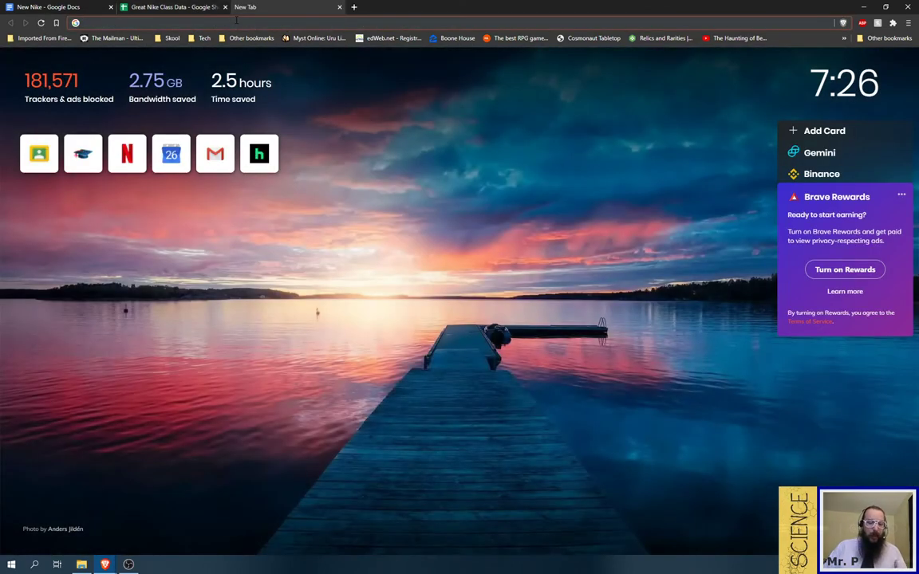
pyautogui.write('12 in to mm')
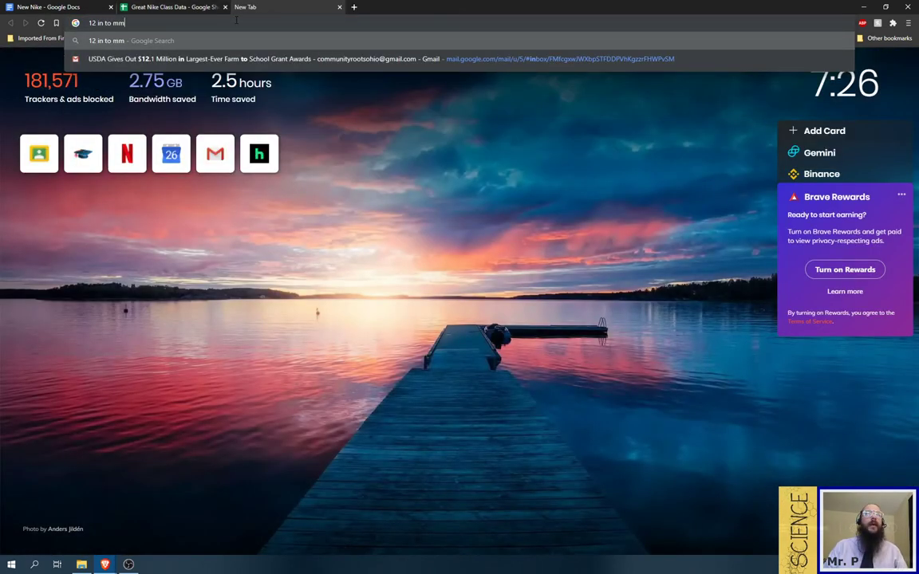
pyautogui.press('Return')
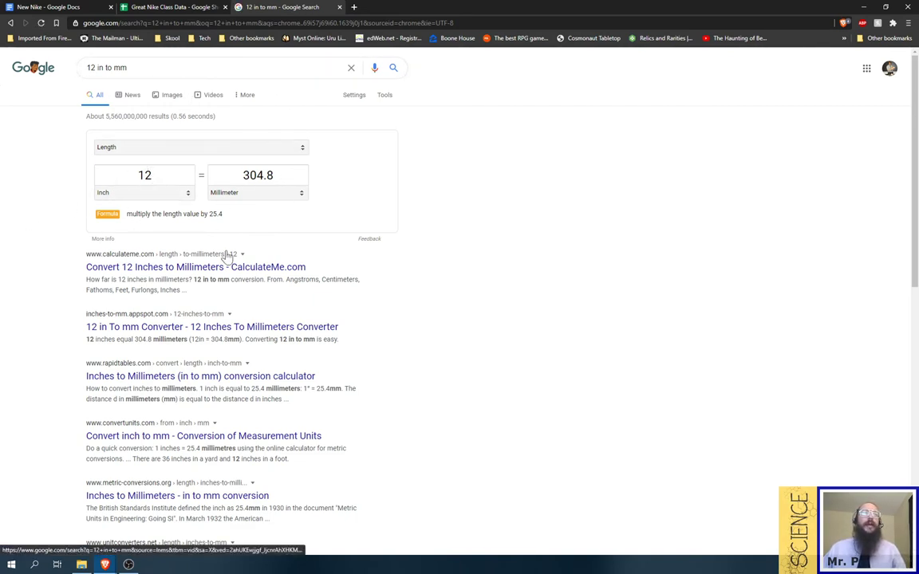
pyautogui.middleClick(263, 7)
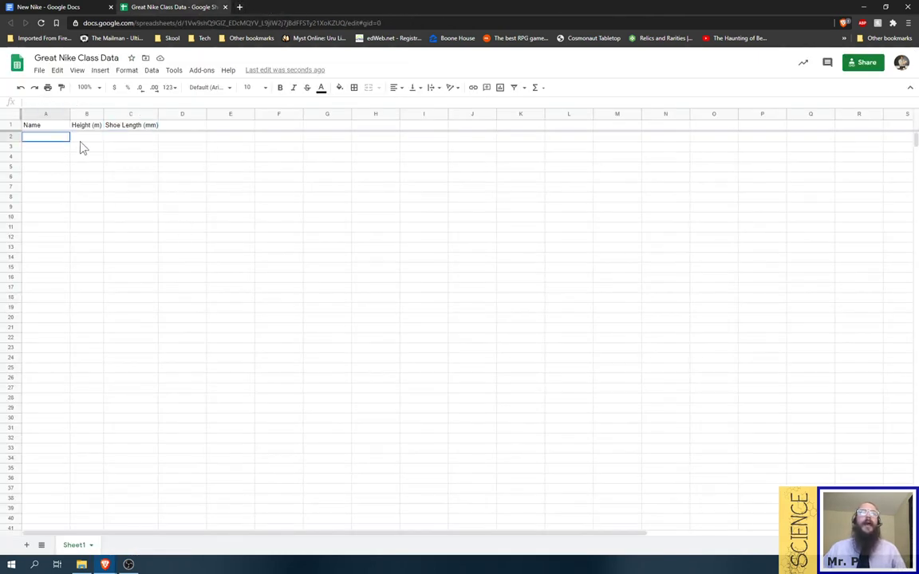
# - Switch from the class data sheet back to the New Nike lab document
pyautogui.click(137, 149)
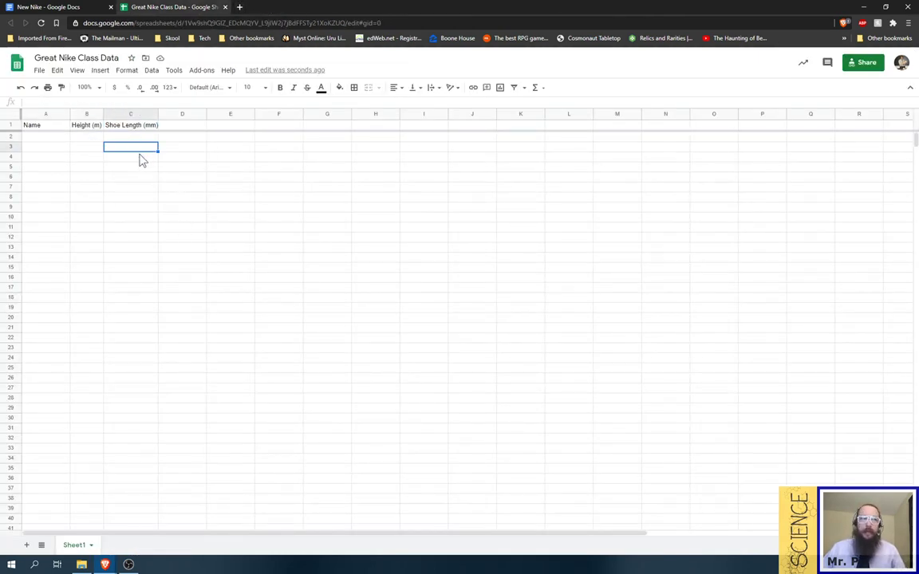
pyautogui.click(35, 8)
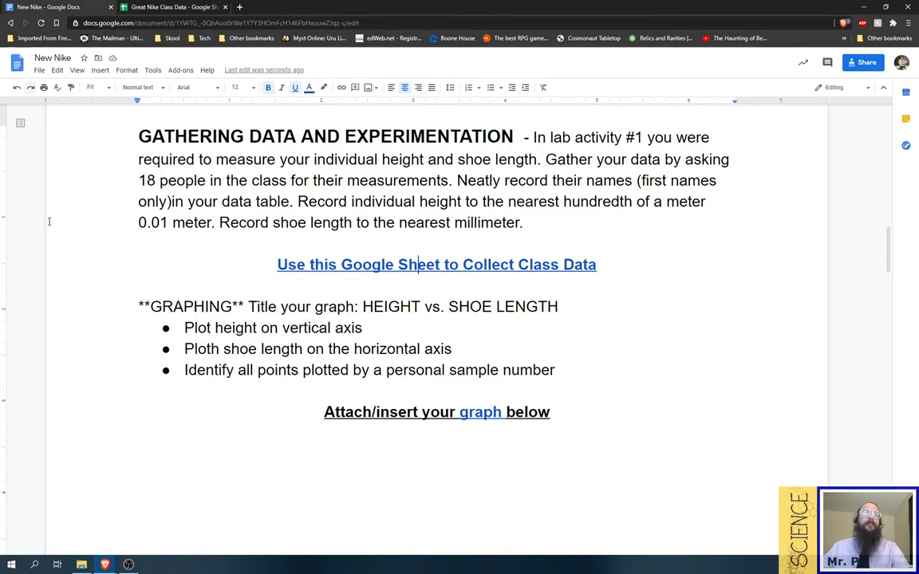
pyautogui.click(421, 265)
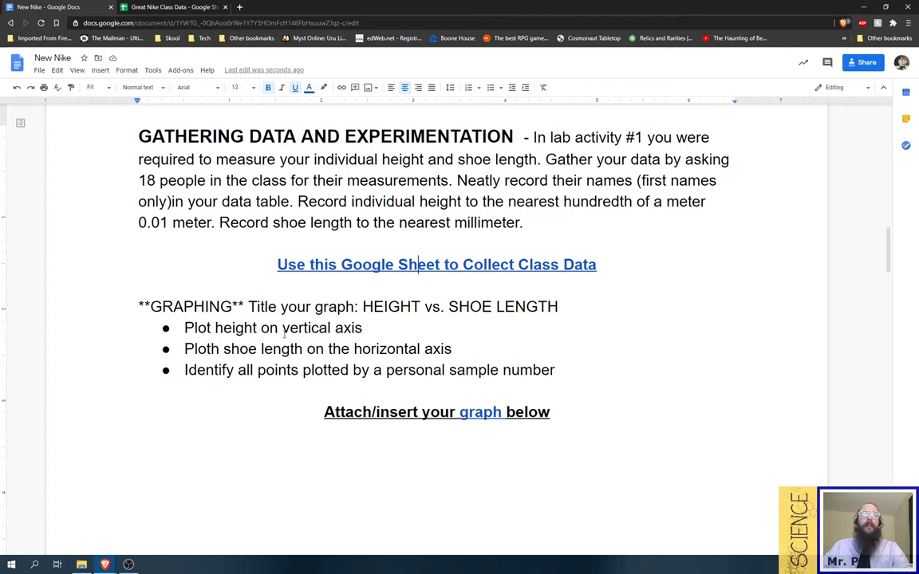
pyautogui.scroll(-1, 420, 265)
# - View the document at 100% zoom and place the caret under the graph heading
pyautogui.click(141, 87)
pyautogui.click(104, 86)
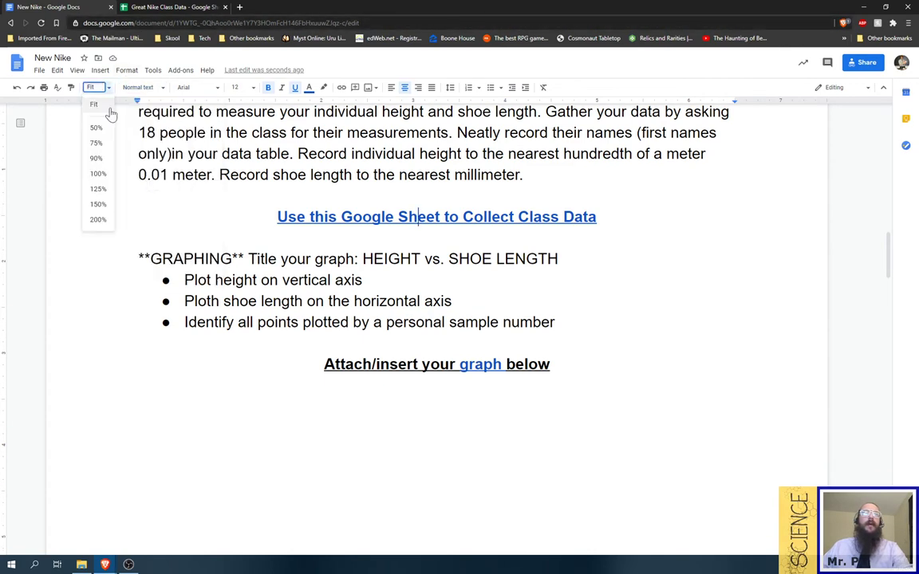
pyautogui.click(97, 172)
pyautogui.scroll(-2, 367, 241)
pyautogui.click(500, 293)
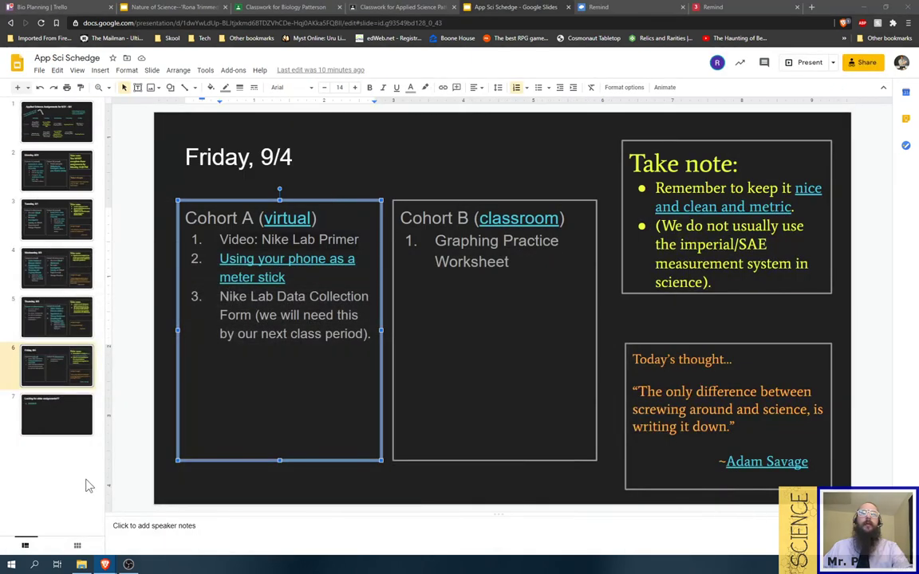
# - Bring the New Nike window forward, click below the graph heading, then return to the class sheet
pyautogui.moveTo(110, 566)
pyautogui.click(136, 542)
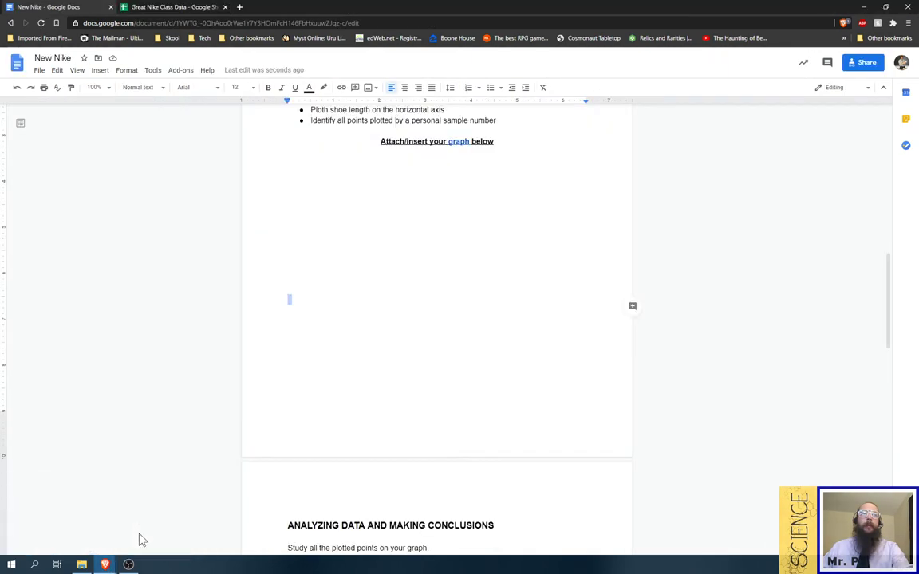
pyautogui.click(474, 226)
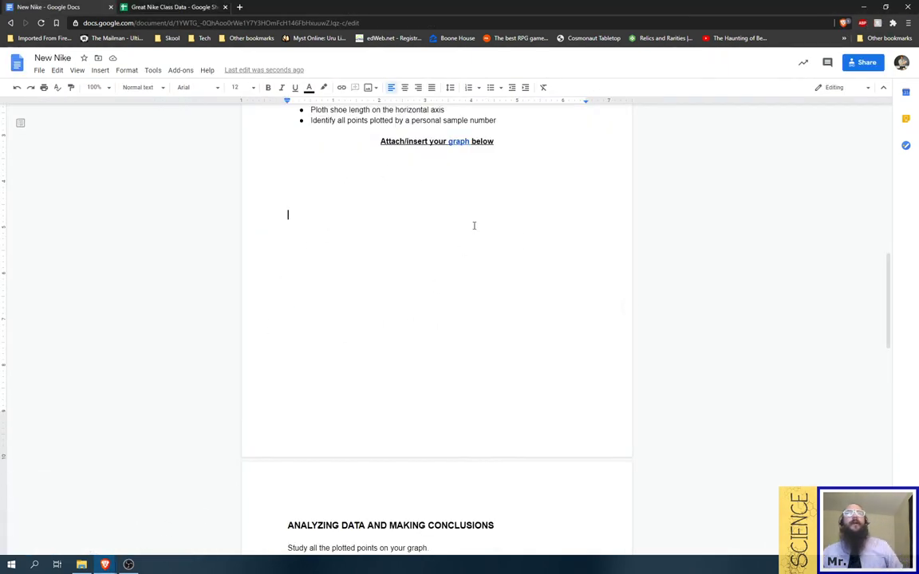
pyautogui.scroll(3, 478, 231)
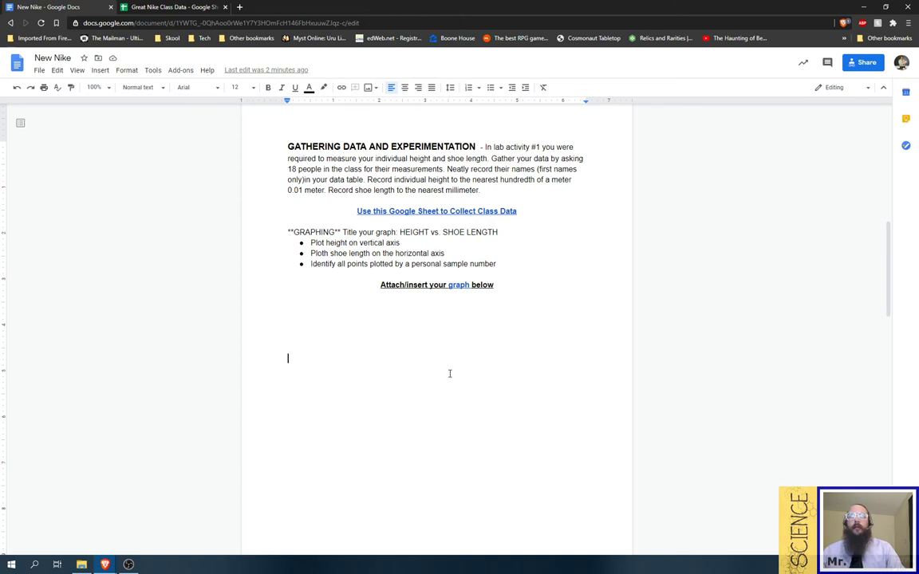
pyautogui.click(170, 8)
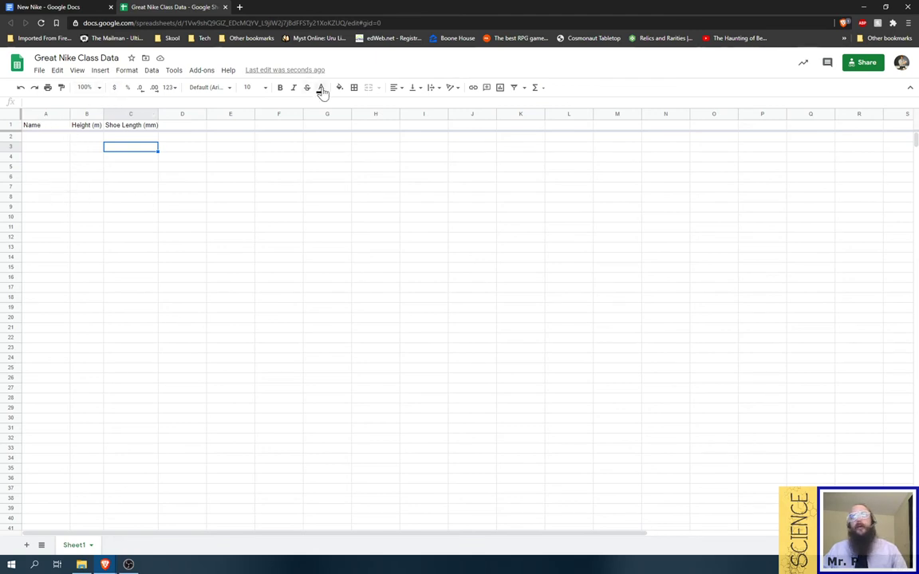
pyautogui.click(45, 137)
pyautogui.keyDown('shift'); pyautogui.click(116, 319); pyautogui.keyUp('shift')
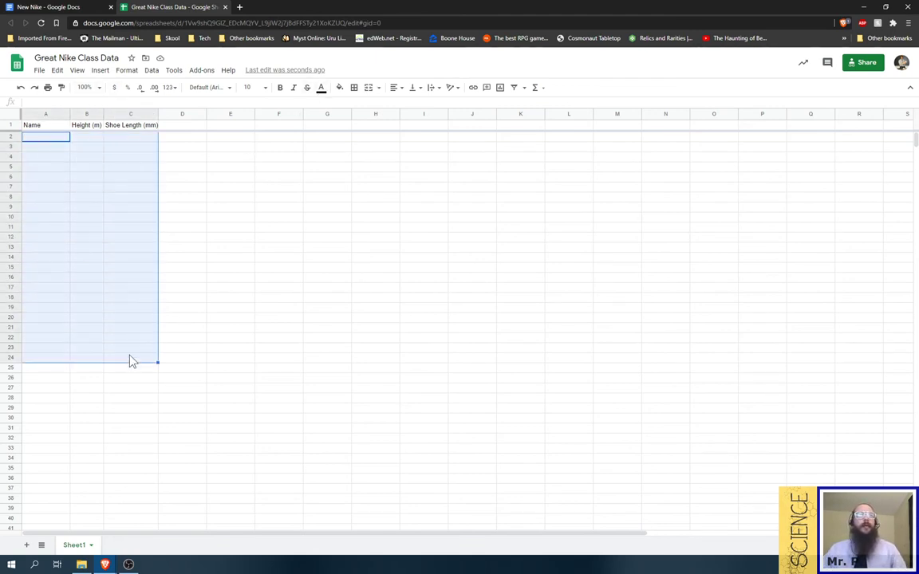
pyautogui.click(49, 7)
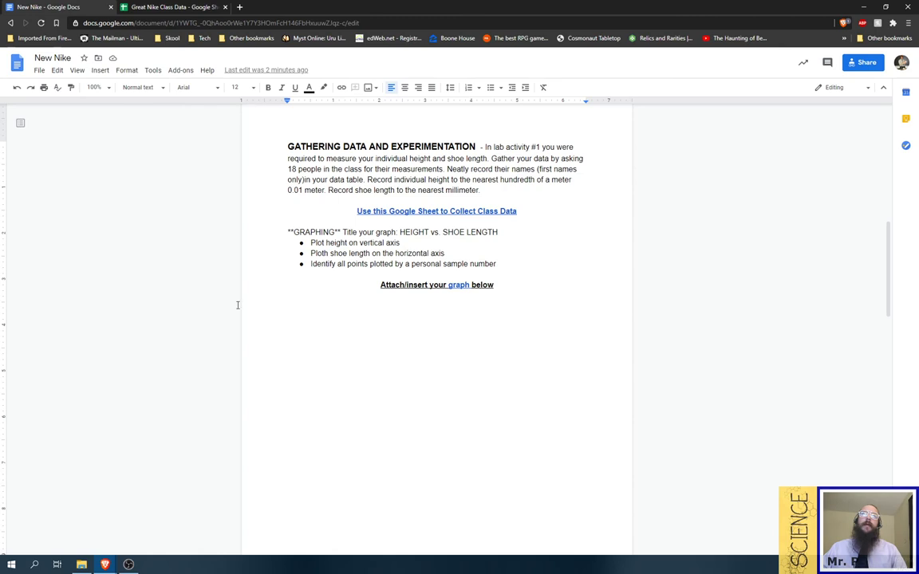
pyautogui.scroll(2, 366, 376)
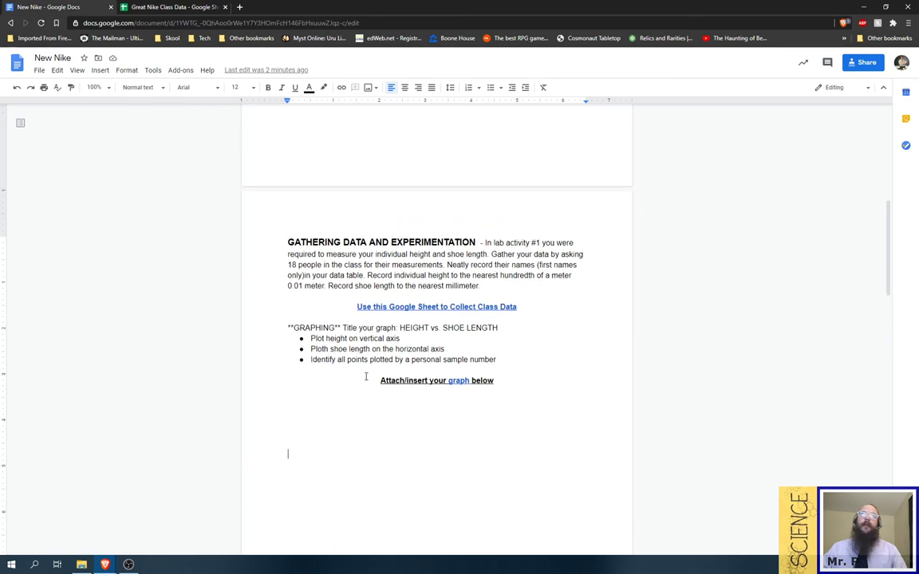
pyautogui.click(456, 306)
pyautogui.click(322, 293)
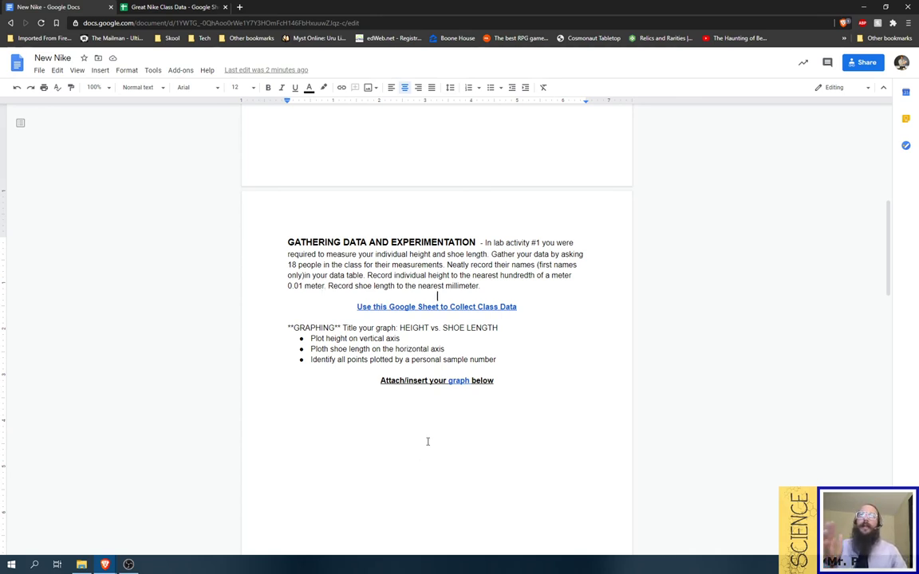
pyautogui.tripleClick(288, 264)
pyautogui.click(355, 267)
pyautogui.scroll(-4, 497, 381)
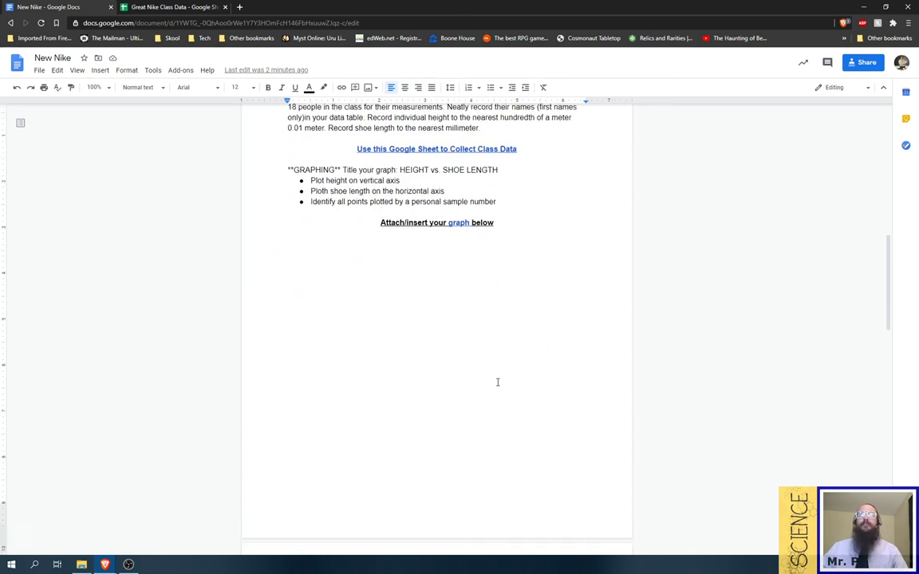
pyautogui.scroll(-3, 430, 391)
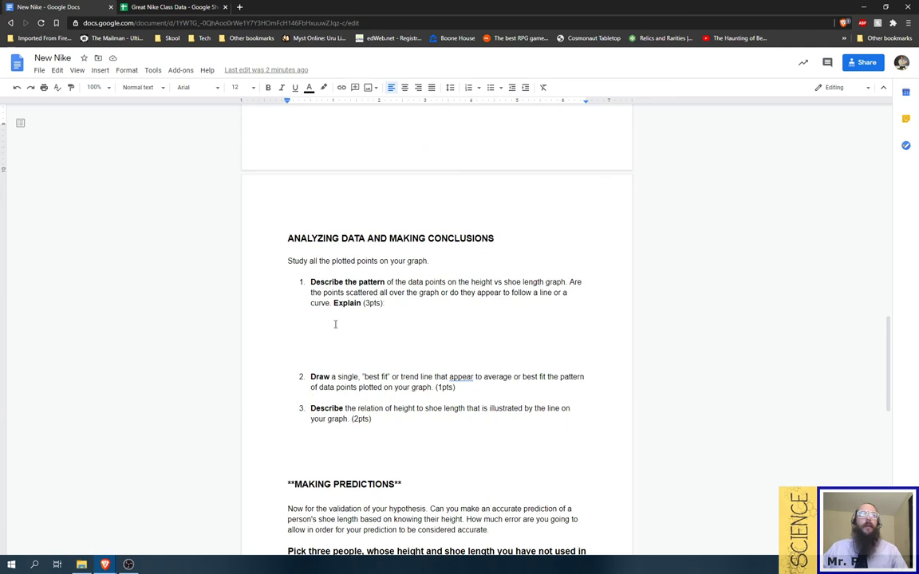
pyautogui.scroll(-3, 312, 351)
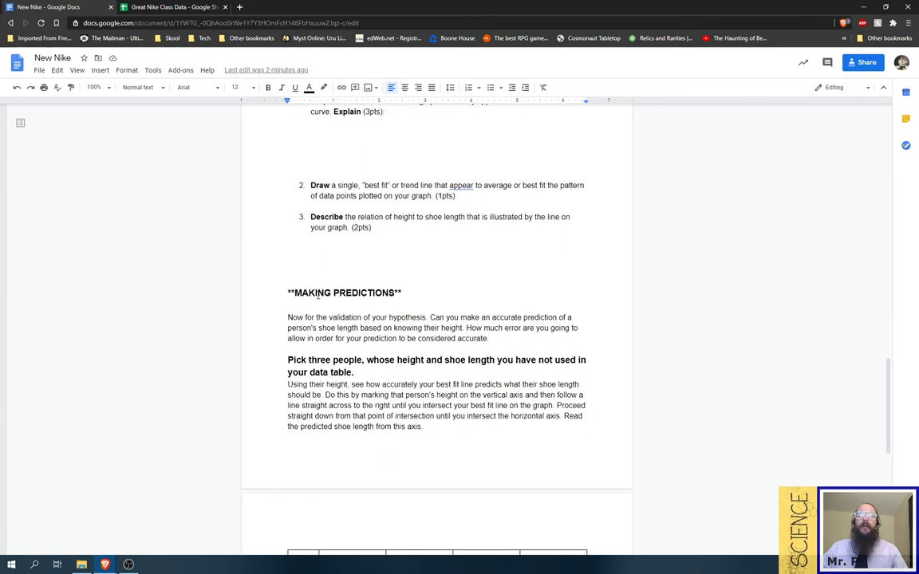
pyautogui.scroll(2, 316, 303)
pyautogui.click(317, 290)
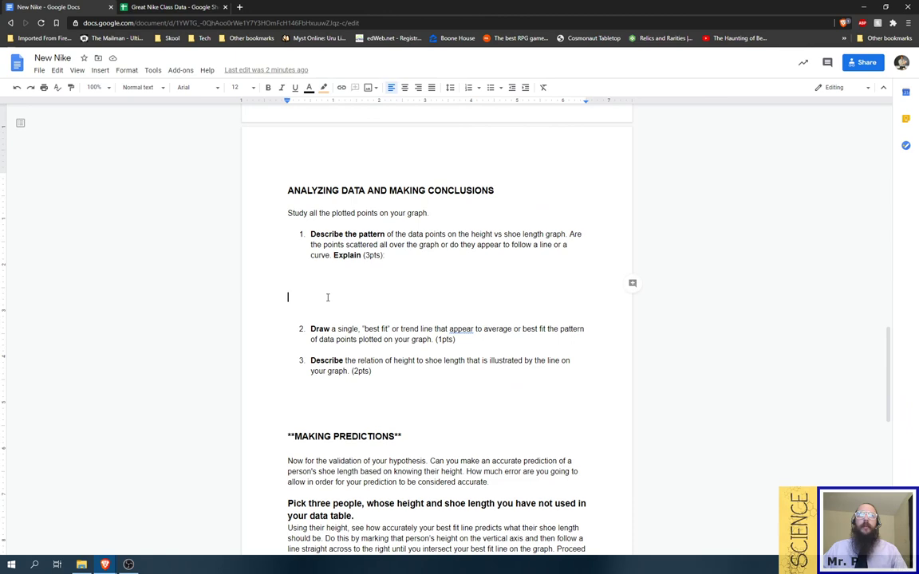
pyautogui.scroll(-3, 326, 299)
pyautogui.scroll(-1, 327, 299)
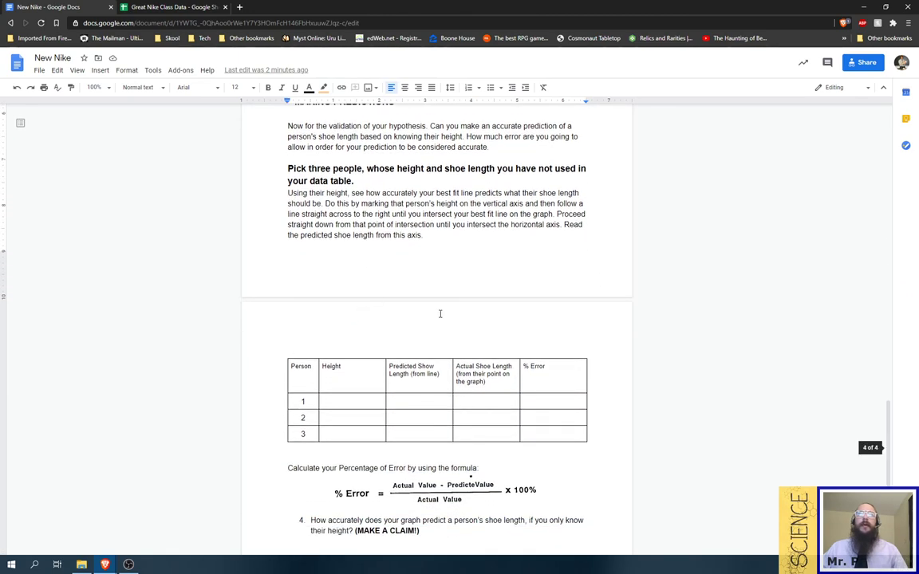
pyautogui.moveTo(333, 406); pyautogui.dragTo(532, 391)
pyautogui.scroll(-3, 531, 391)
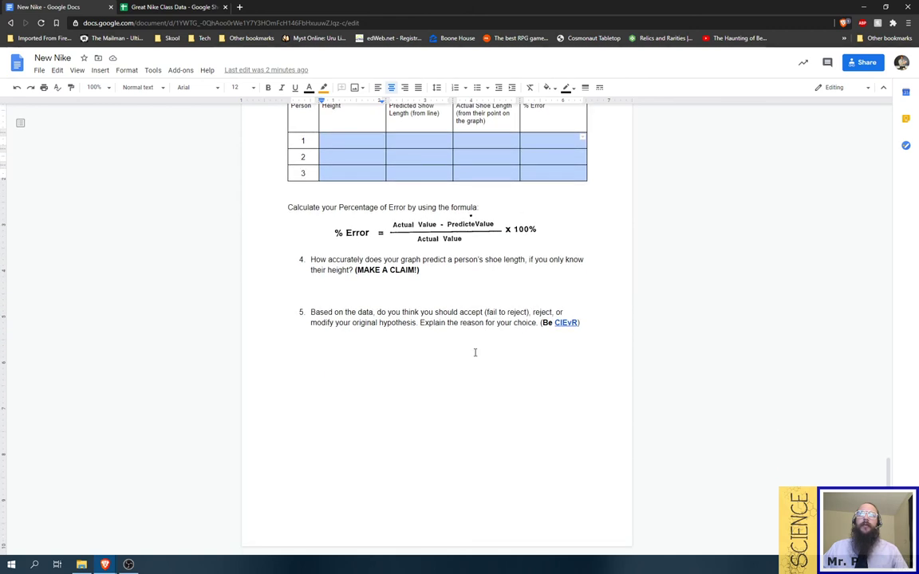
pyautogui.click(477, 426)
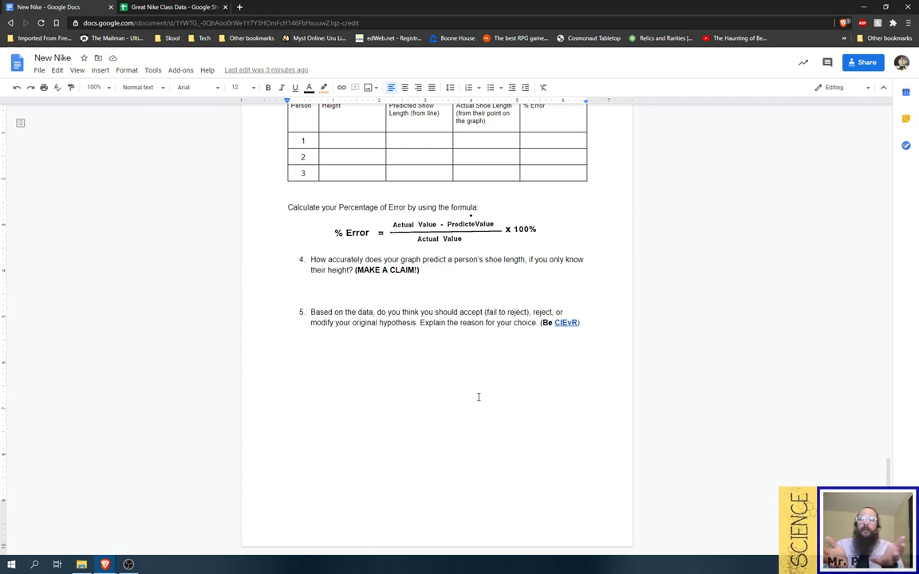
pyautogui.scroll(20, 481, 390)
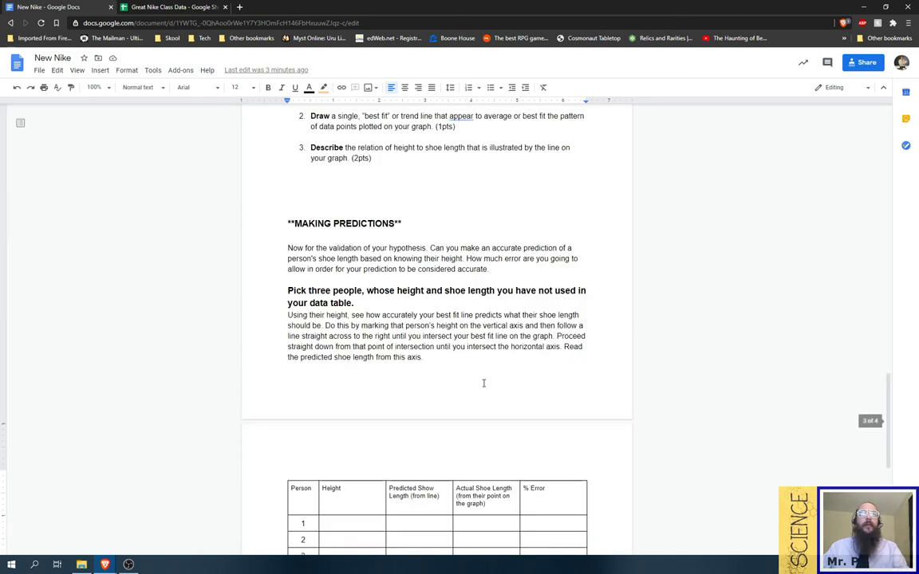